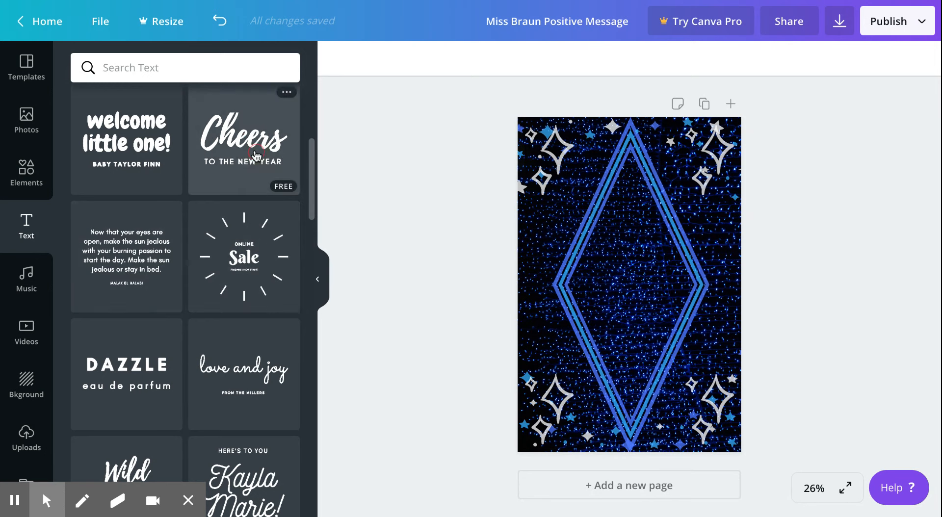
Step: Try replacing "Cheers" in the centred font combination with "Happiness", and undo both the wording and the combination's insertion
click(653, 290)
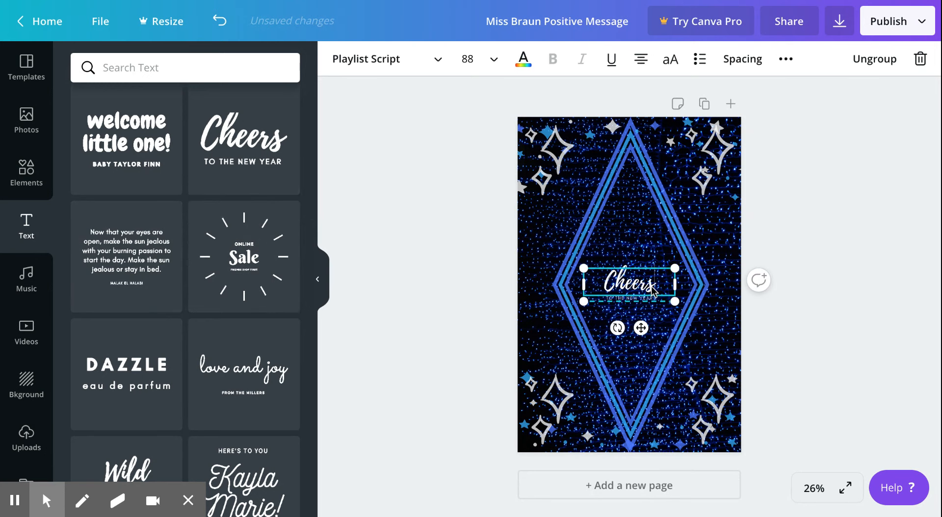
key(BackSpace)
key(BackSpace)
key(BackSpace)
key(BackSpace)
key(BackSpace)
key(BackSpace)
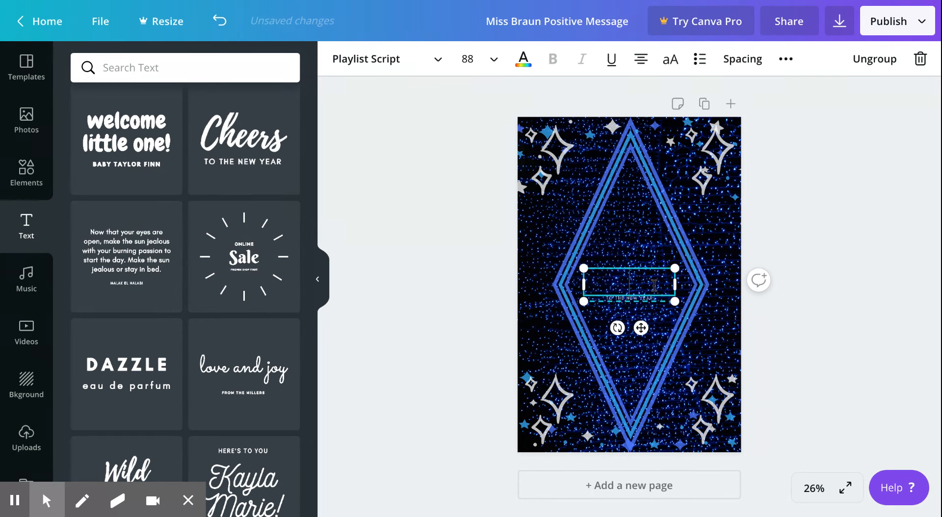
text(Happiness)
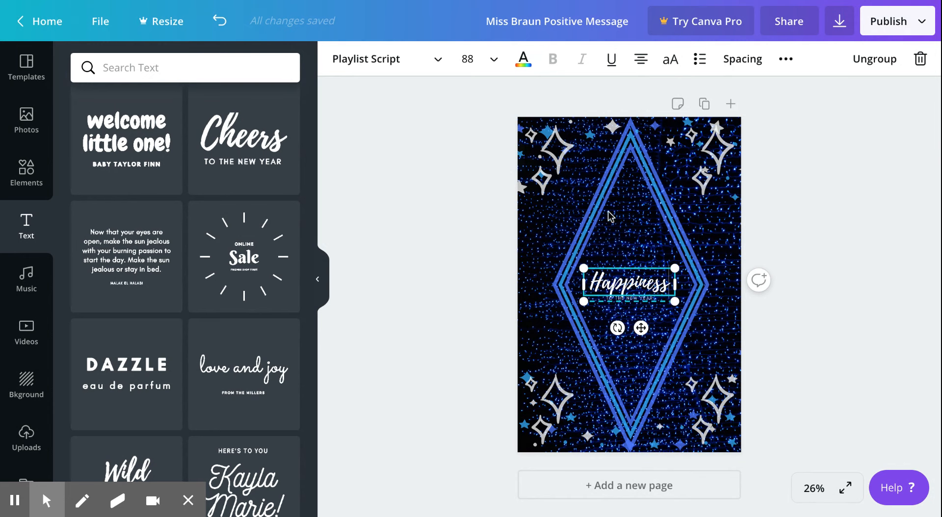
click(216, 25)
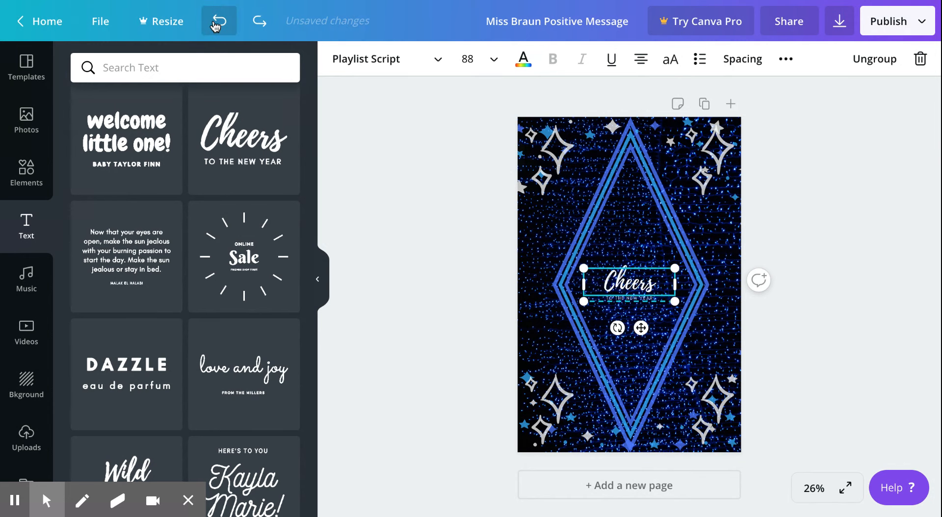
click(216, 24)
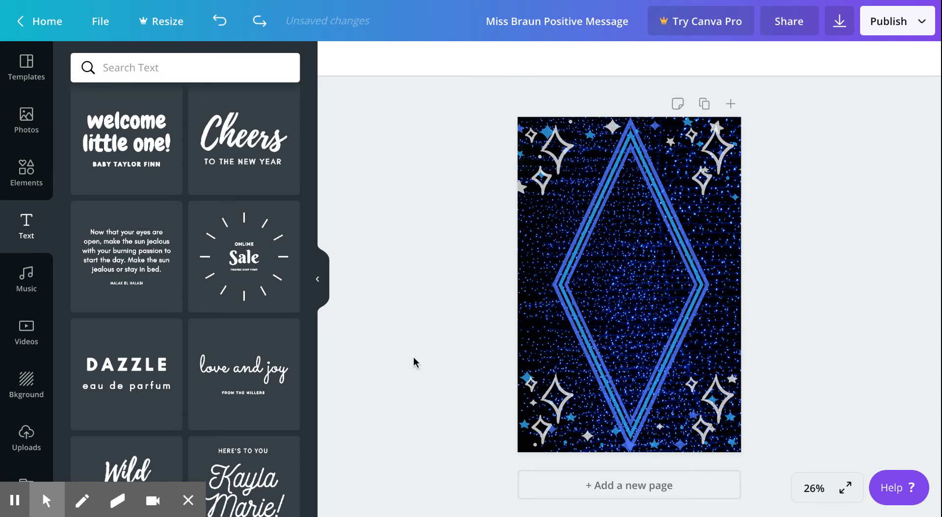
Step: Add a heading reading "Happiness" and move it to the upper part of the diamond
scroll(244, 255, up, 6)
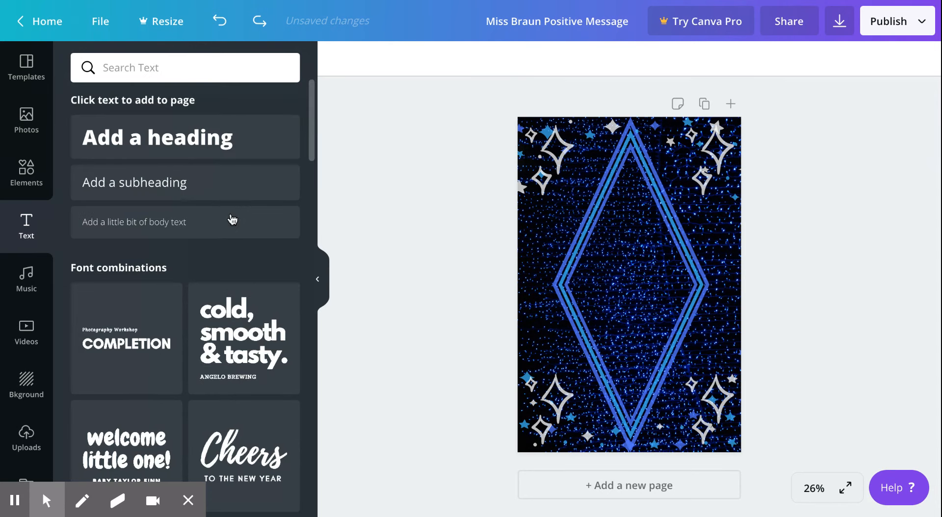
click(226, 143)
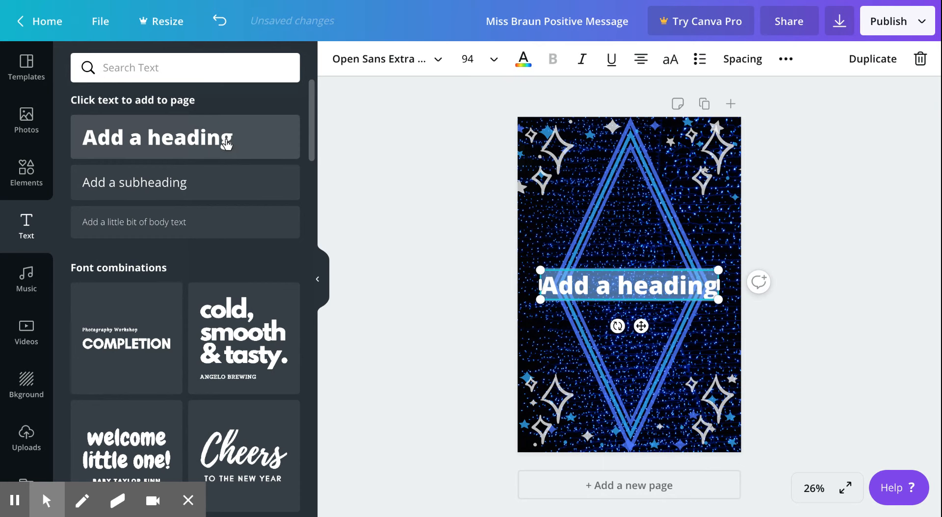
text(Happiness)
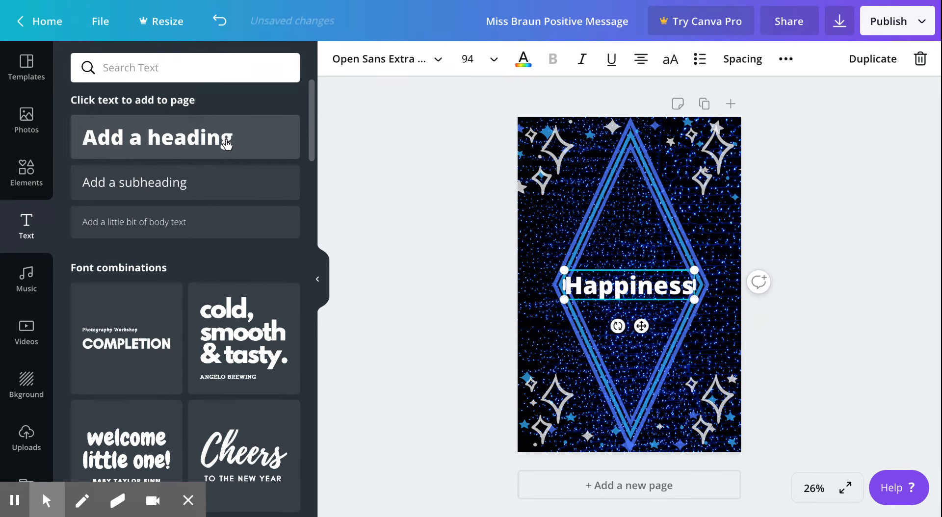
drag(644, 289, 646, 149)
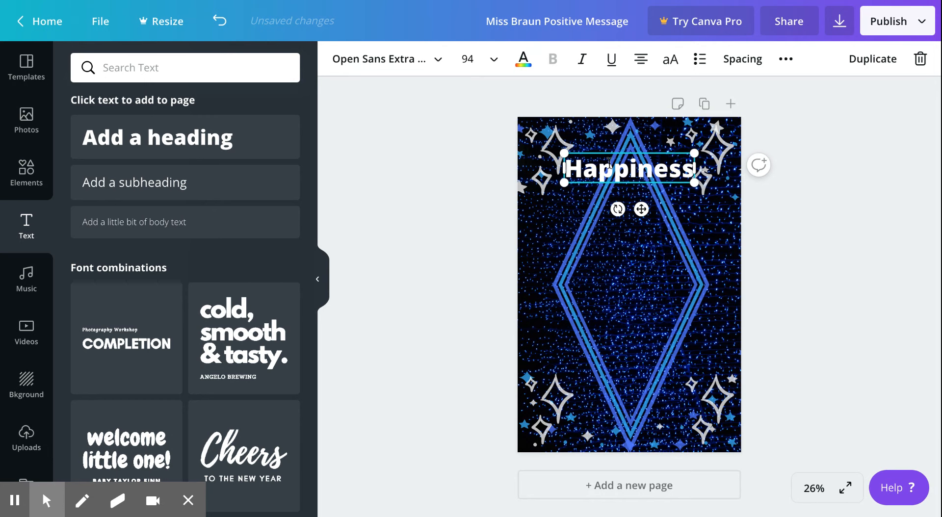
Step: Change the font of the entire "Happiness" heading to Abril Fatface
drag(566, 168, 697, 181)
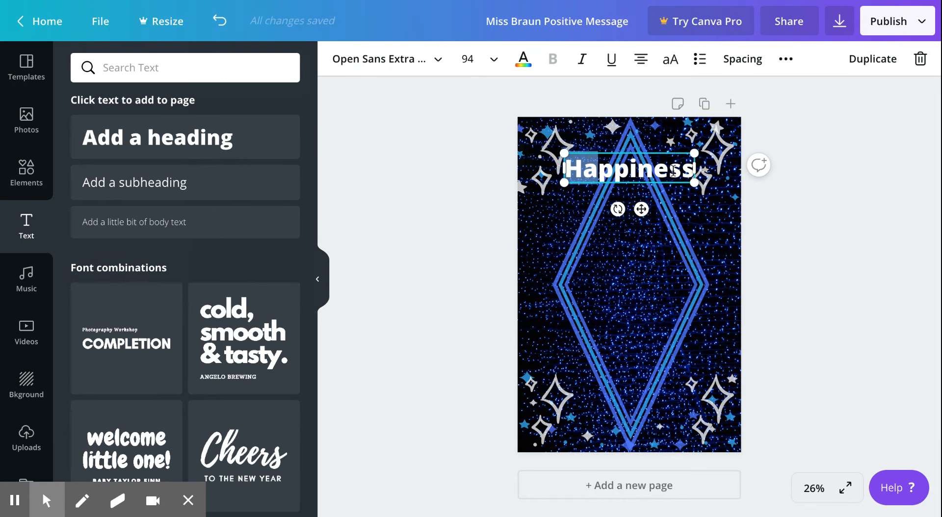
double_click(673, 170)
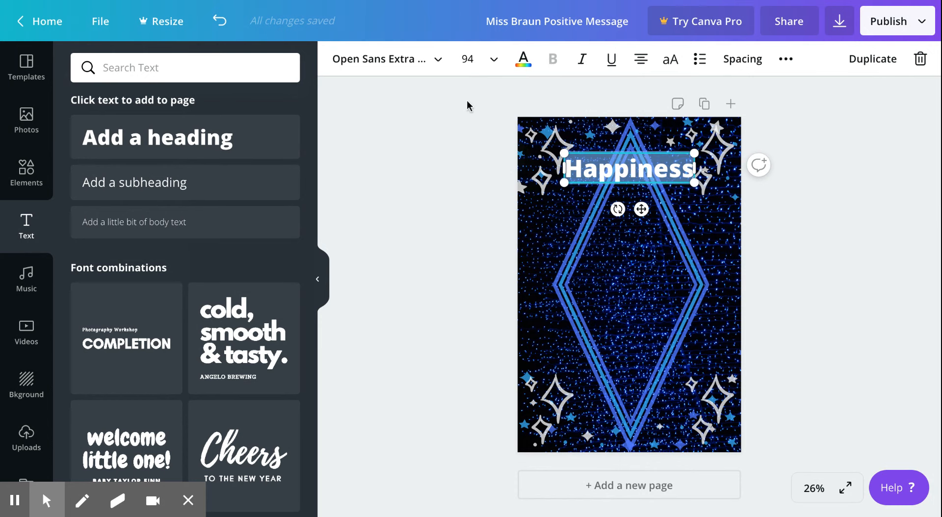
click(437, 61)
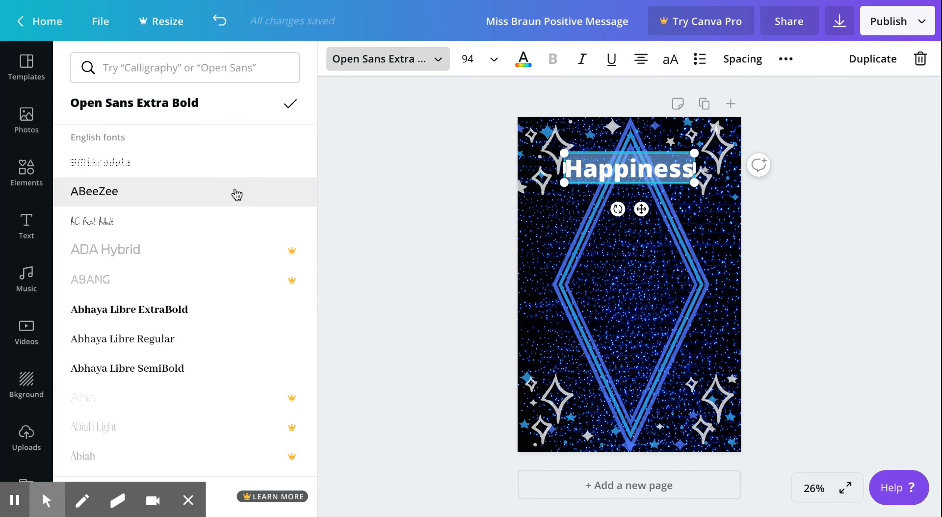
click(194, 66)
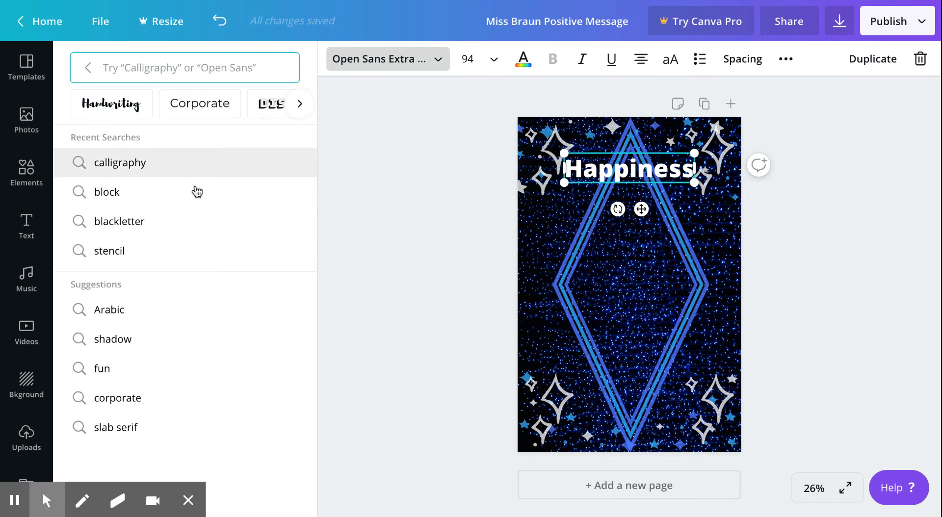
click(88, 68)
scroll(202, 261, down, 5)
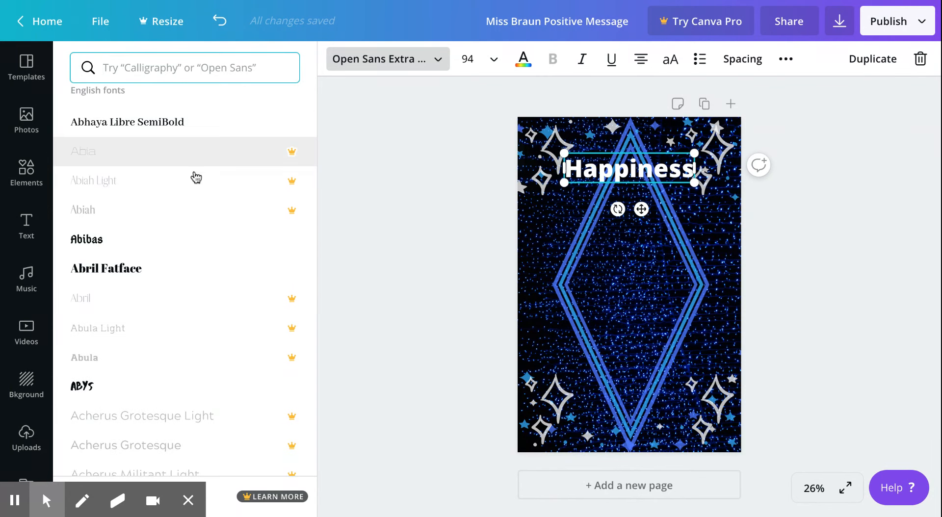
click(163, 273)
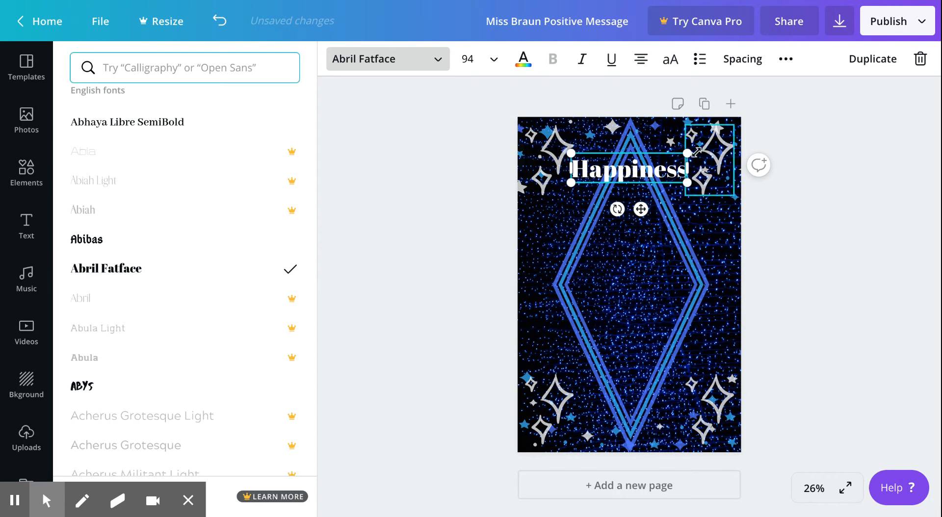
Step: Set the "Happiness" heading's font size to 120, and enlarge the text box proportionally until the size reaches 145
click(641, 169)
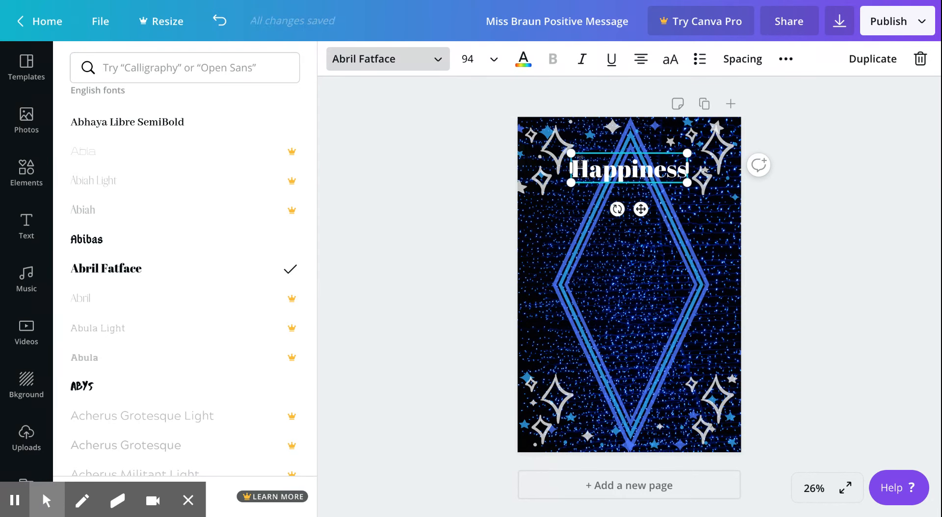
drag(575, 165, 702, 178)
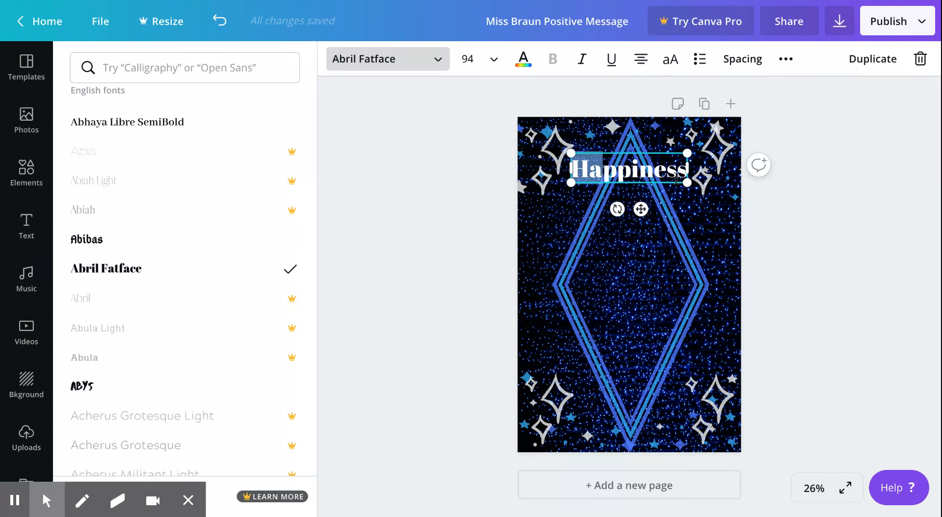
click(493, 59)
scroll(508, 381, down, 3)
scroll(499, 291, down, 5)
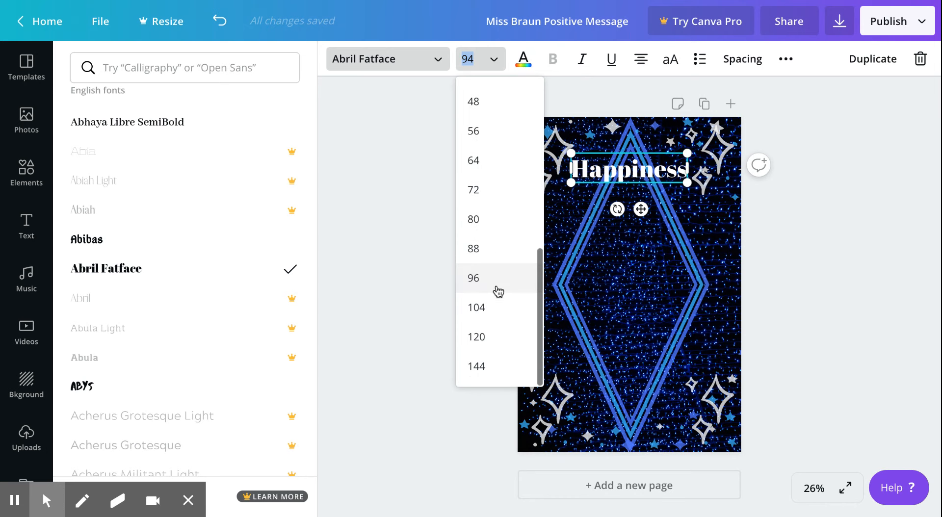
click(477, 336)
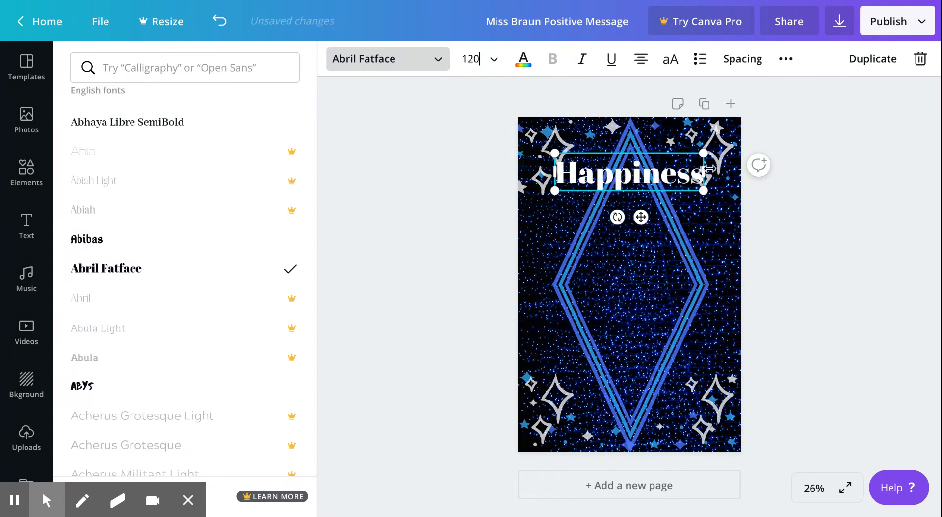
click(706, 151)
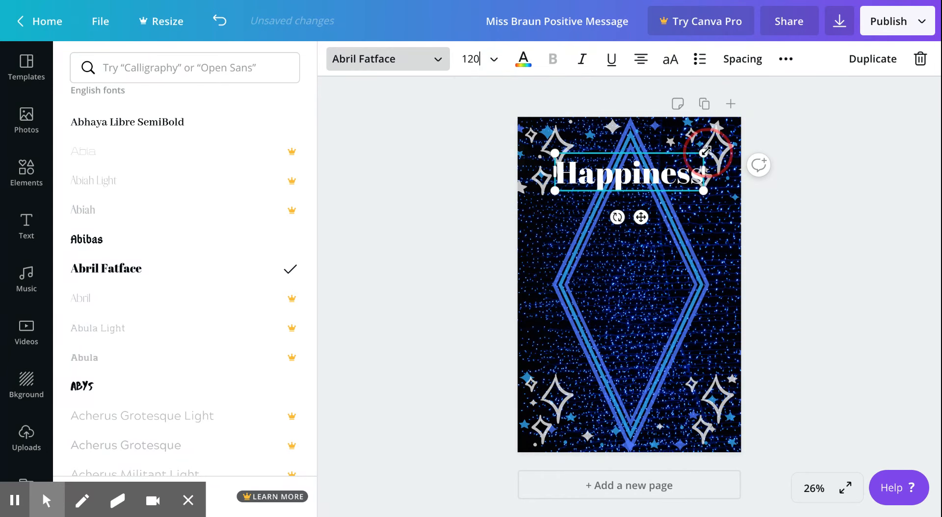
drag(706, 151, 733, 140)
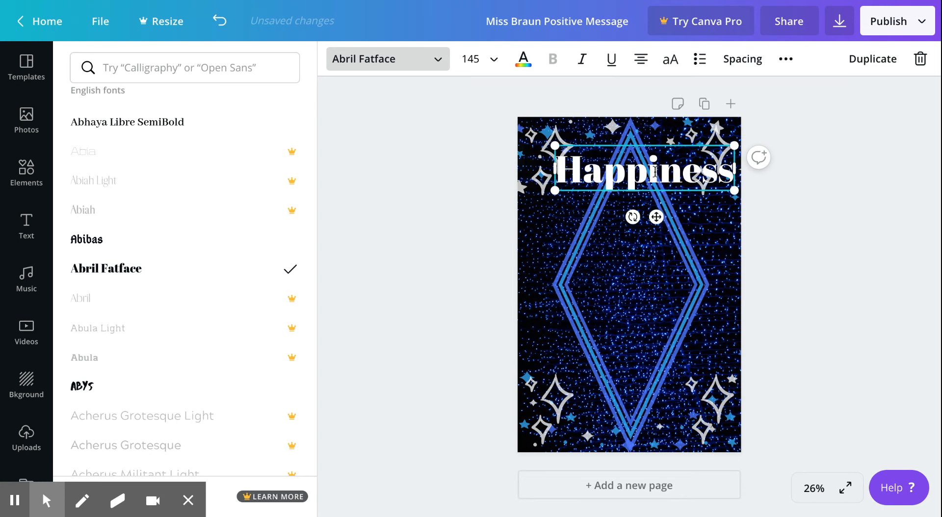
key(Escape)
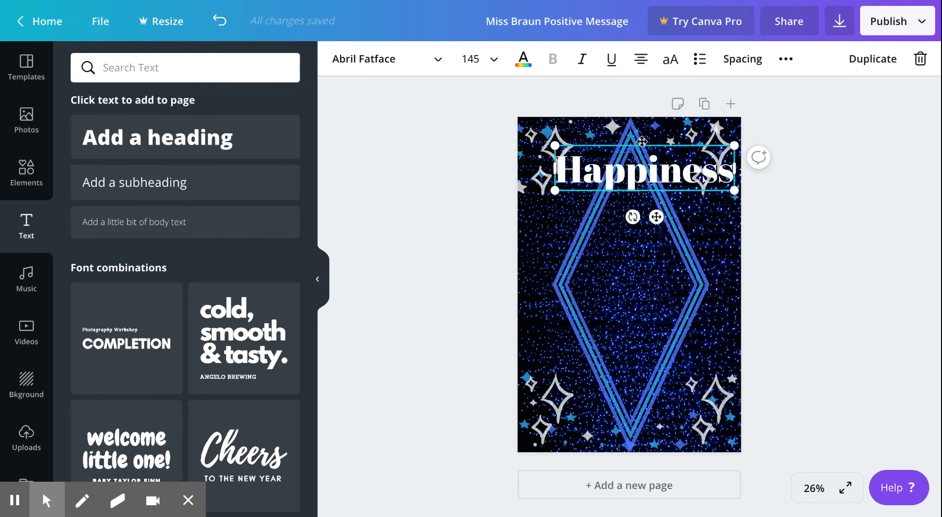
Step: Reposition the enlarged heading so it is centred horizontally near the top of the page
click(515, 168)
click(635, 167)
drag(656, 177, 638, 164)
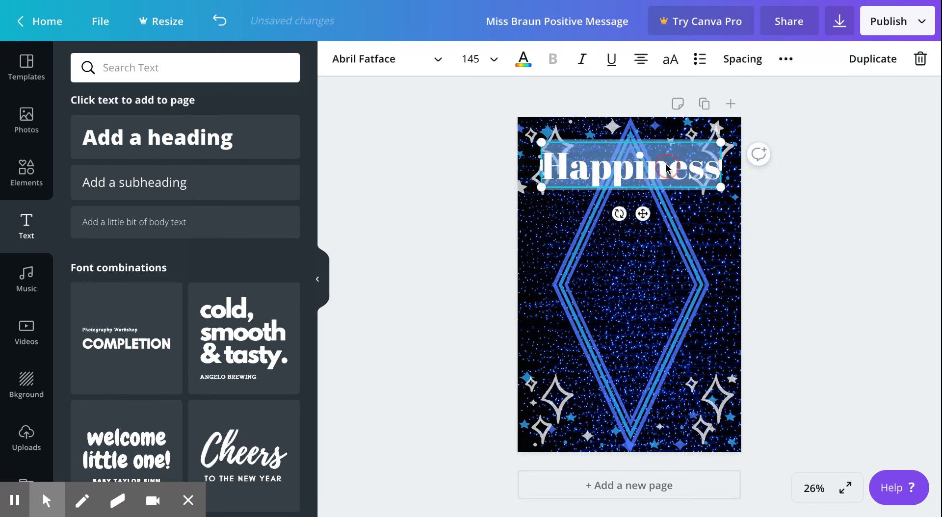
Step: Try italic and underline formatting on the "Happiness" heading, and switch both off again
click(584, 59)
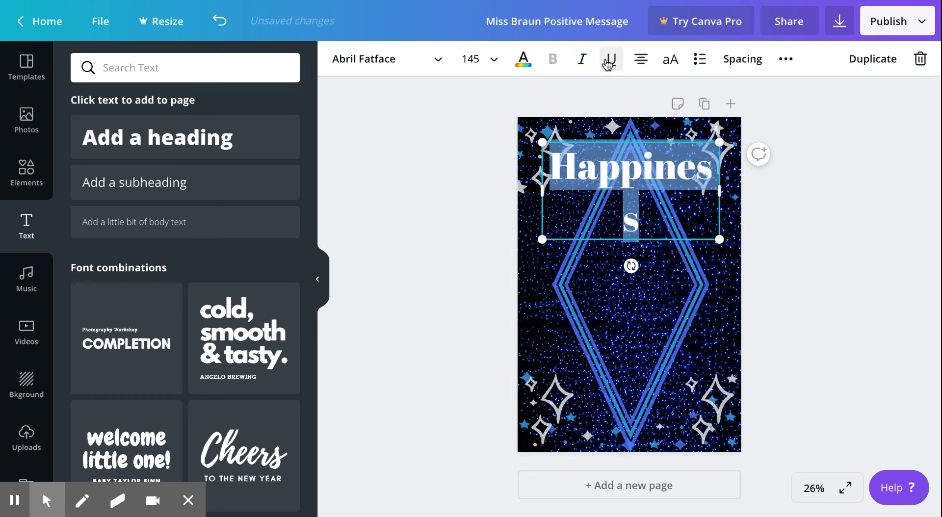
click(583, 61)
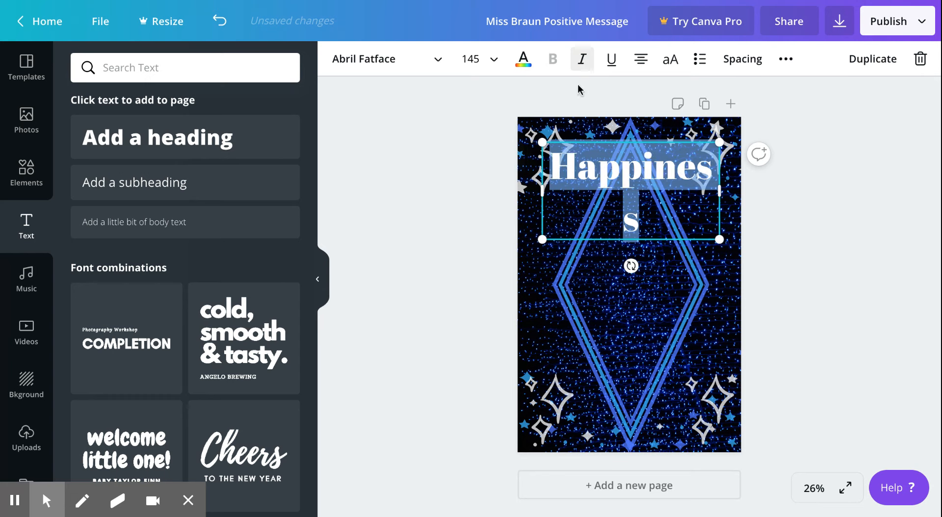
click(612, 61)
click(611, 61)
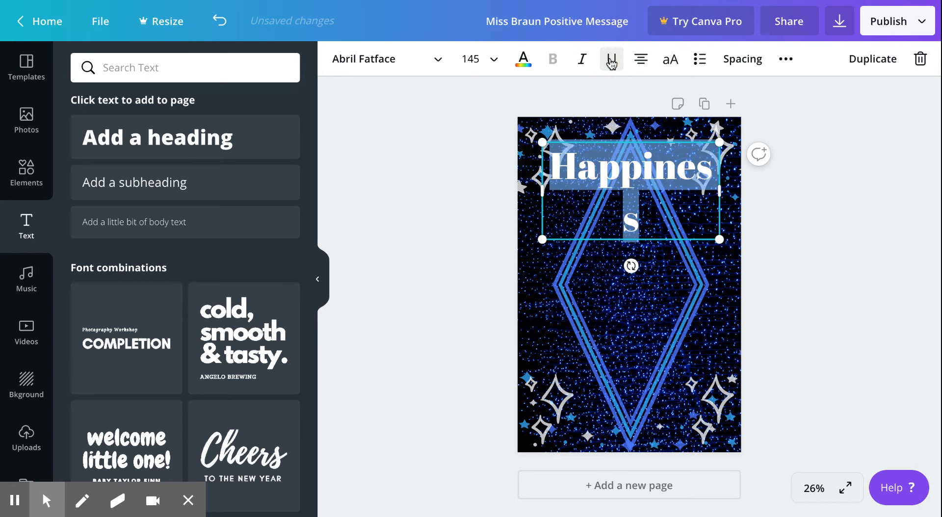
Step: Widen the heading's text box so the word fits on one line, and set letter spacing to -3 and line height to 1.09
drag(542, 190, 525, 190)
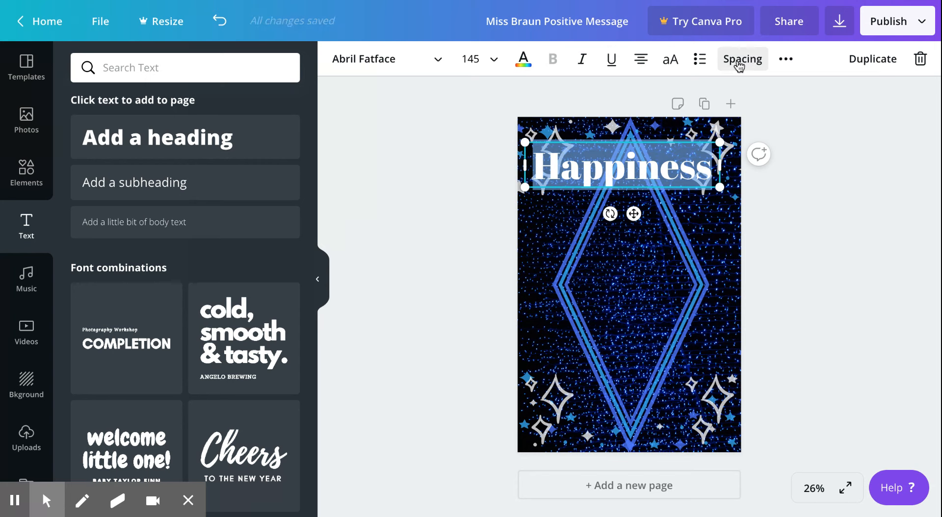
click(739, 66)
click(809, 107)
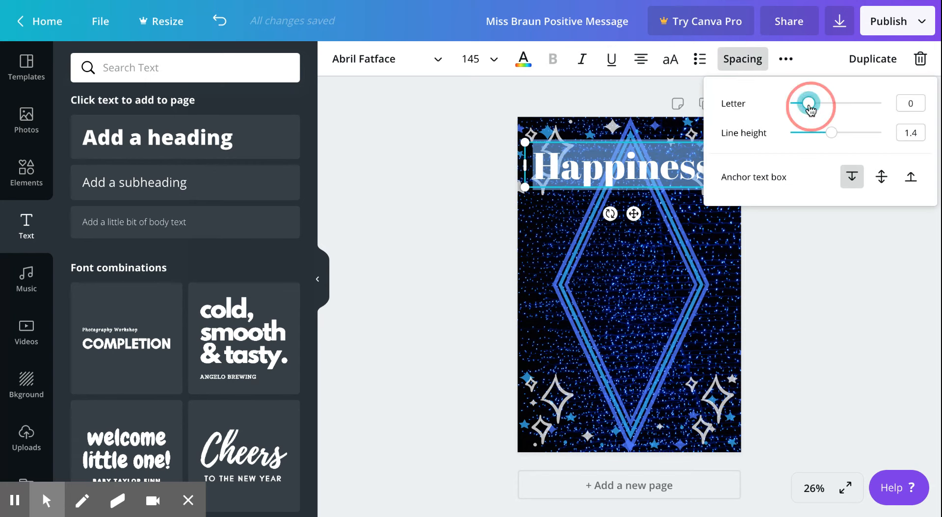
mouse_move(808, 107)
mouse_down()
mouse_move(790, 103)
mouse_move(854, 103)
mouse_move(809, 103)
mouse_up()
mouse_move(833, 133)
mouse_down()
mouse_move(854, 132)
mouse_move(817, 133)
mouse_up()
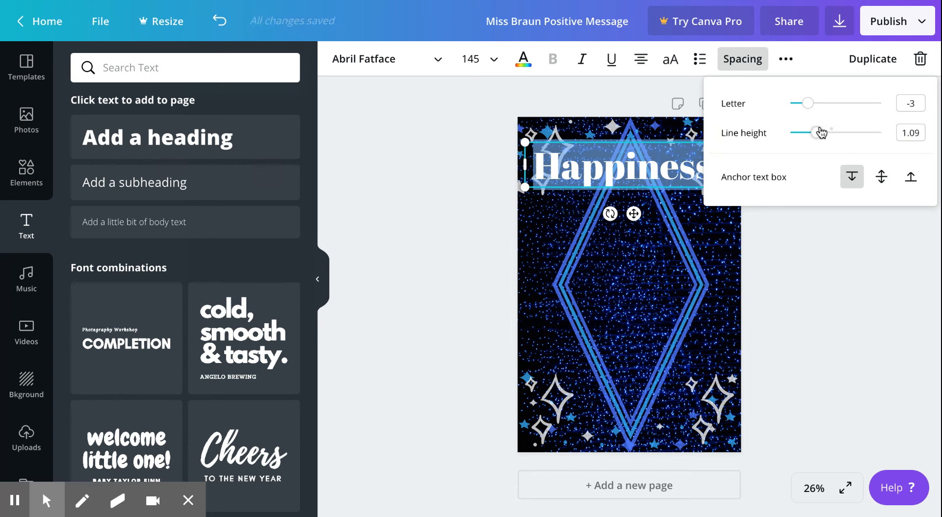
click(818, 235)
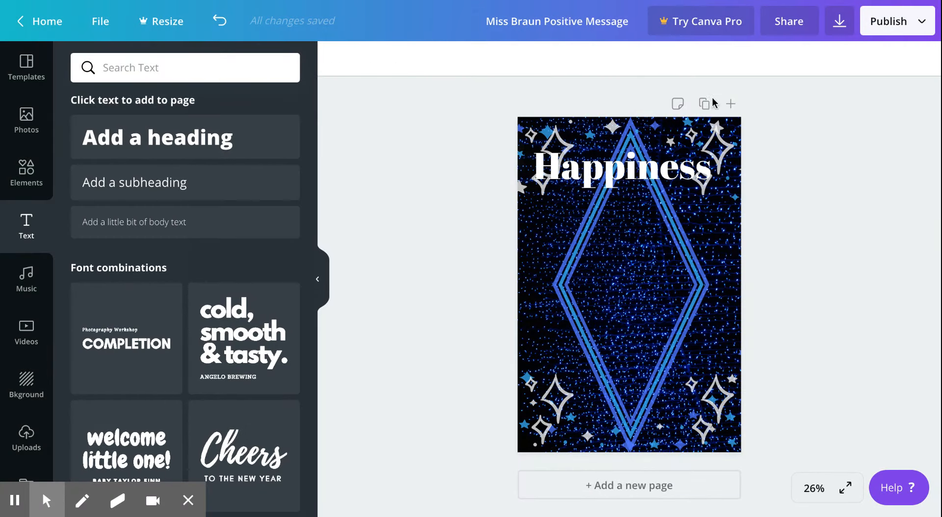
Step: Cycle the "Happiness" heading through the text alignments, including justified and right, and return it to centred
click(627, 171)
click(640, 59)
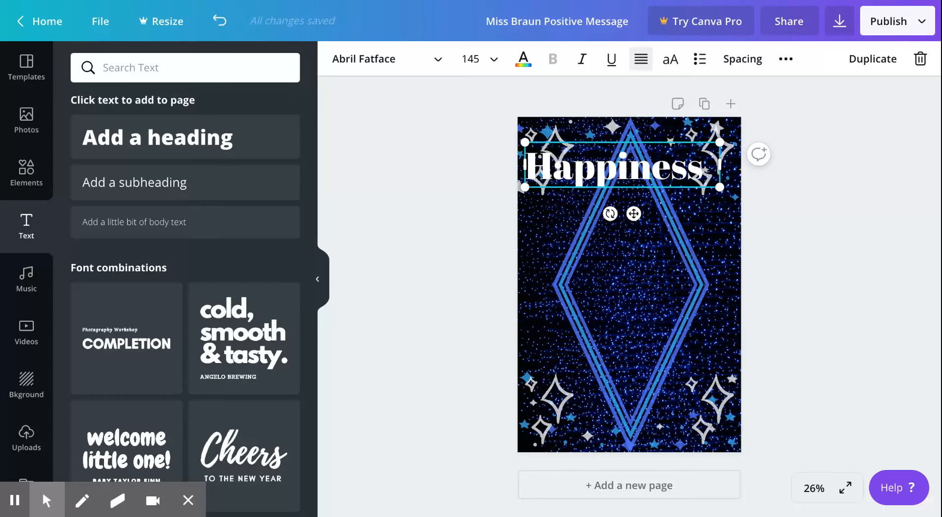
click(640, 60)
click(640, 60)
click(641, 59)
click(640, 59)
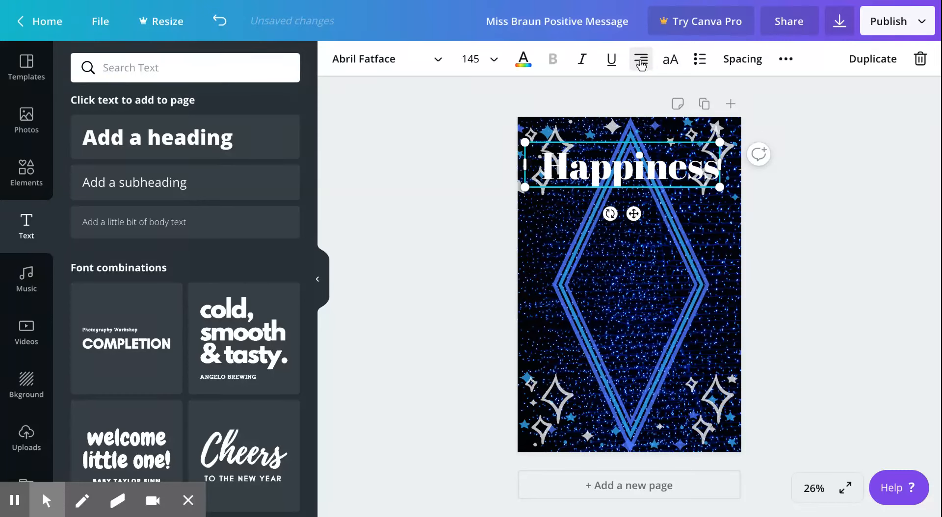
click(641, 59)
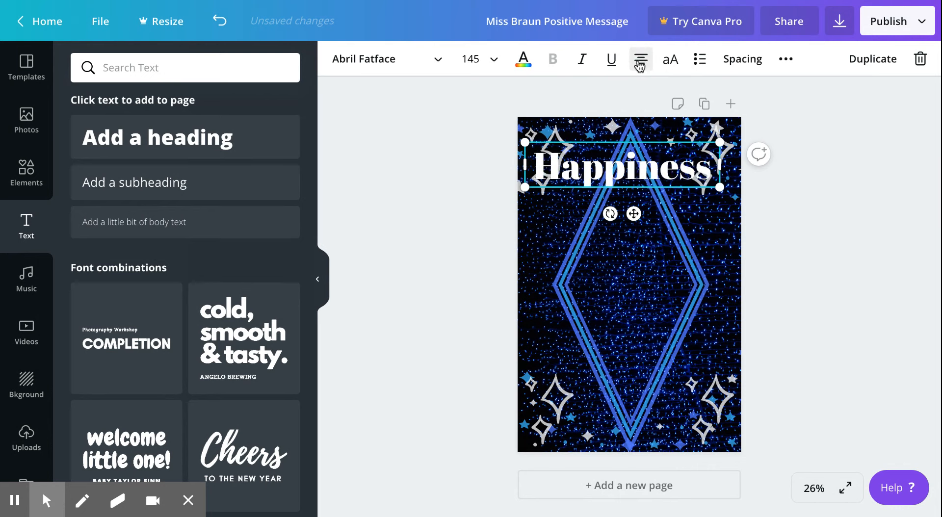
Step: Centre the "Happiness" heading horizontally near the top of the page and check its transparency setting, leaving it at 100
drag(661, 164, 673, 159)
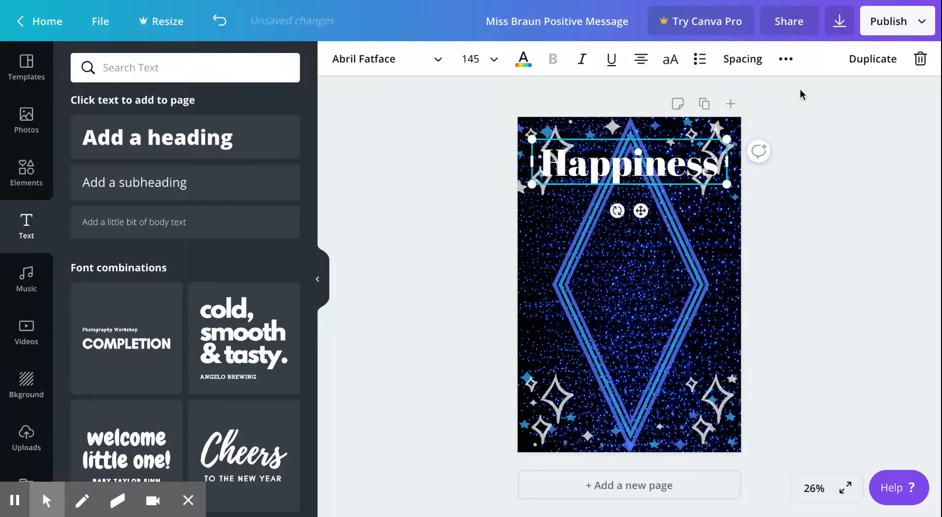
click(787, 60)
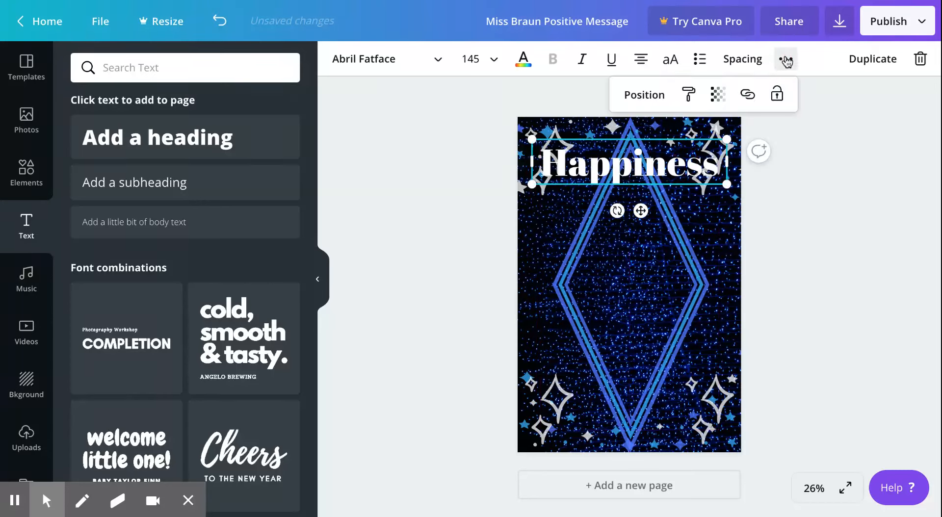
click(712, 98)
drag(674, 132, 711, 136)
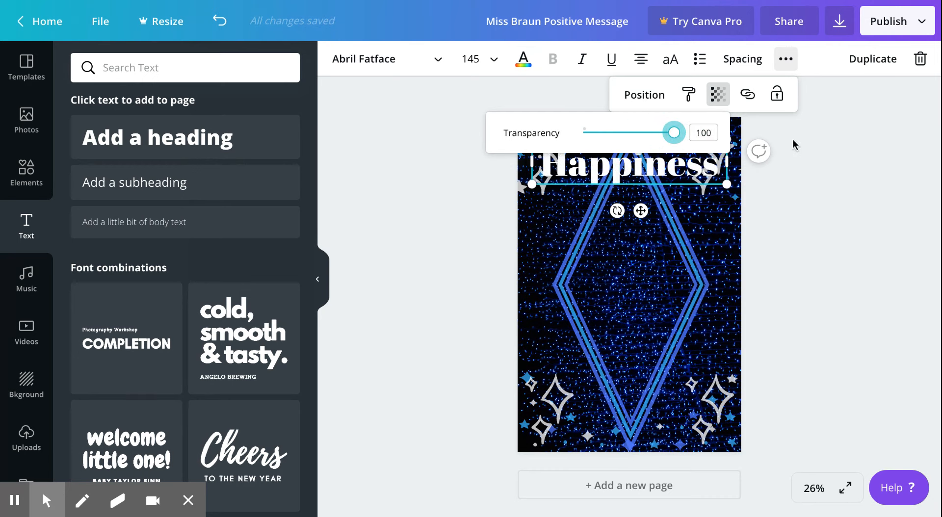
click(793, 144)
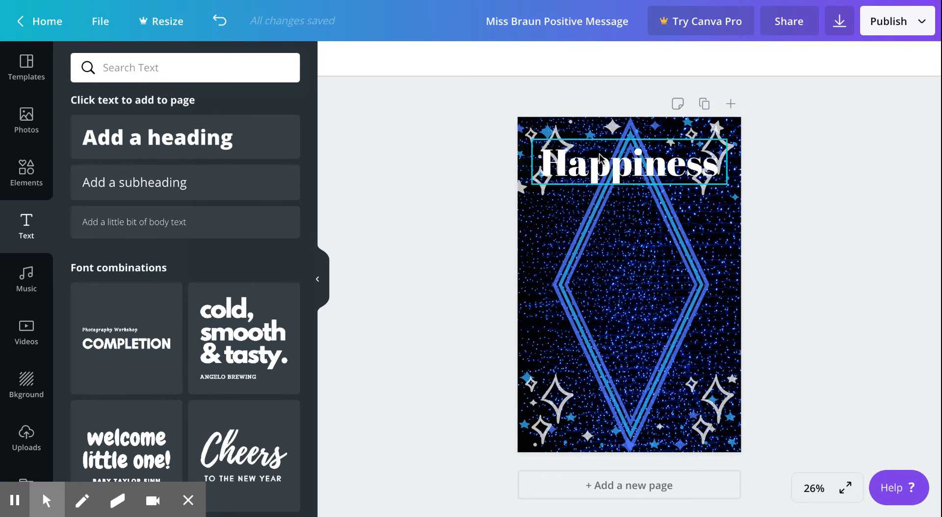
Step: Duplicate the "Happiness" heading, place the copy centred near the bottom of the page, and change its text to "LIGHT"
click(682, 174)
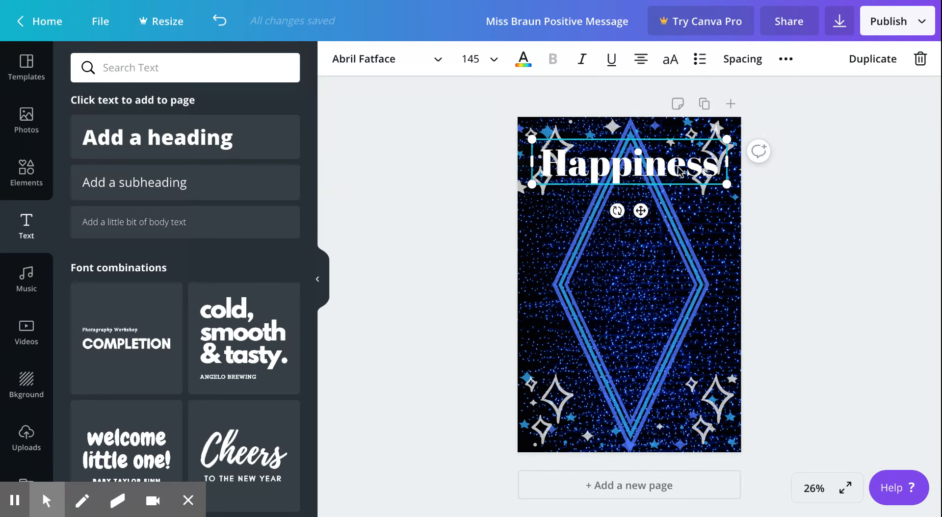
key(ctrl+v)
drag(660, 168, 660, 405)
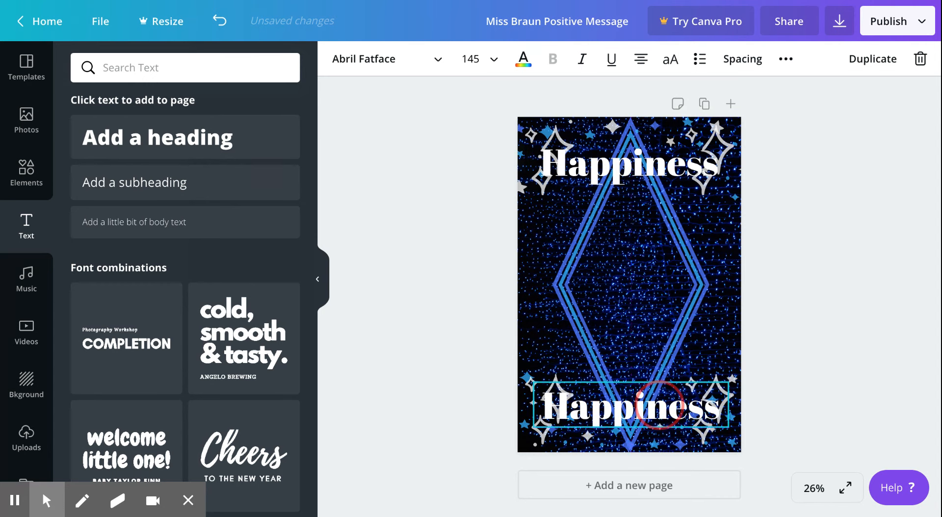
double_click(706, 403)
text(LIGHT)
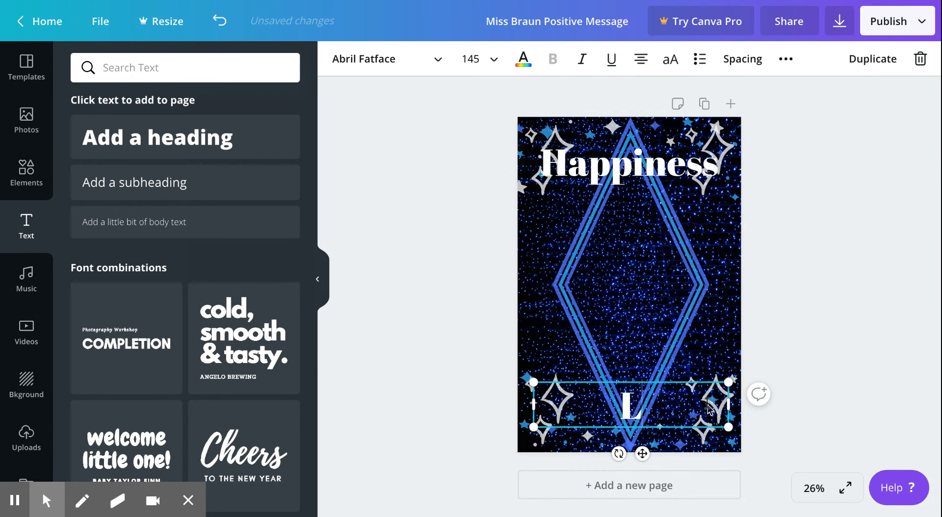
click(808, 339)
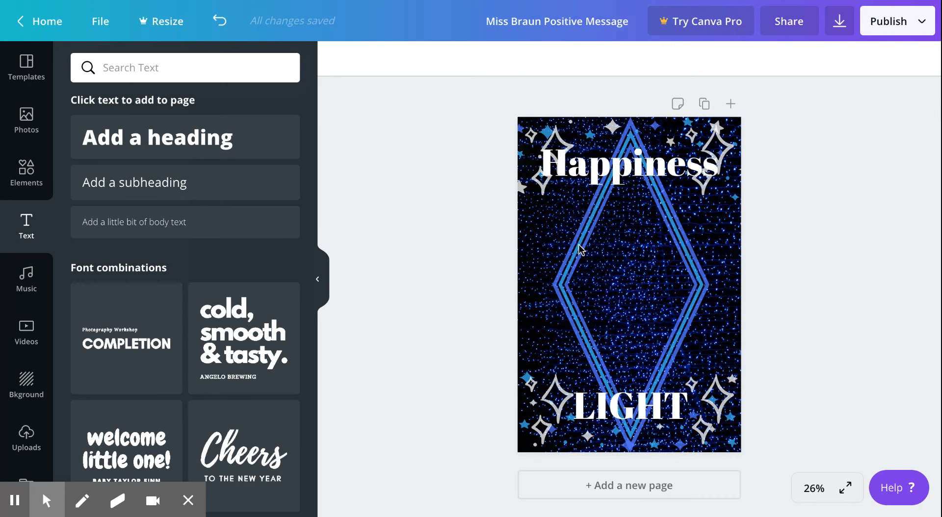
Step: Add a subheading in the middle of the diamond and set its font to Clicker Script
click(138, 185)
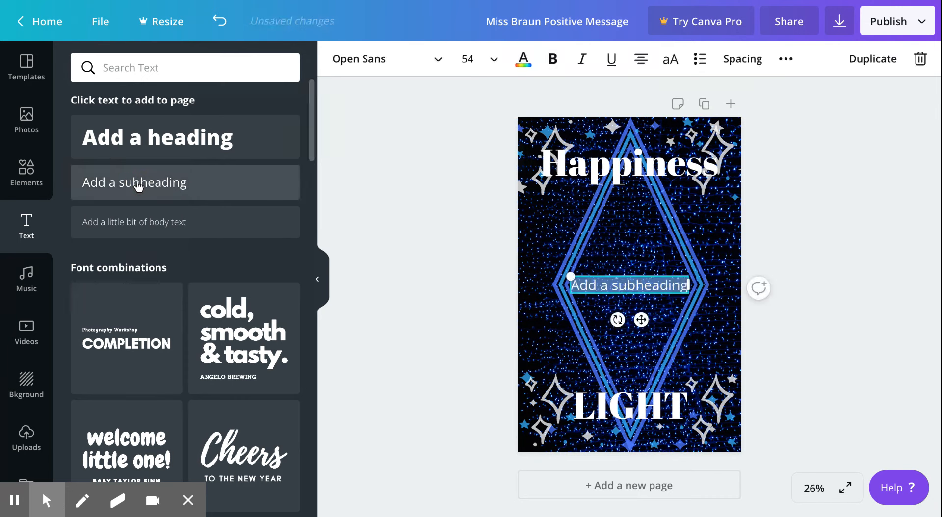
click(446, 61)
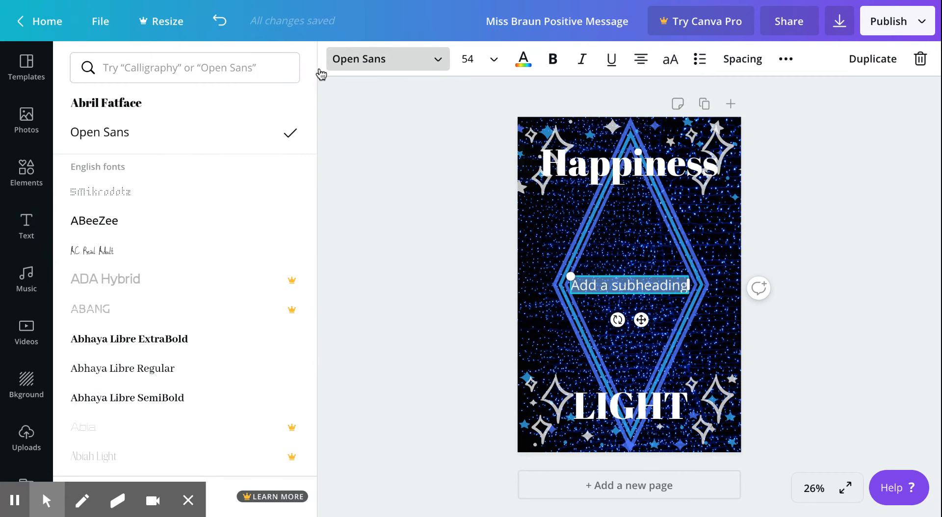
click(233, 67)
text(CLI)
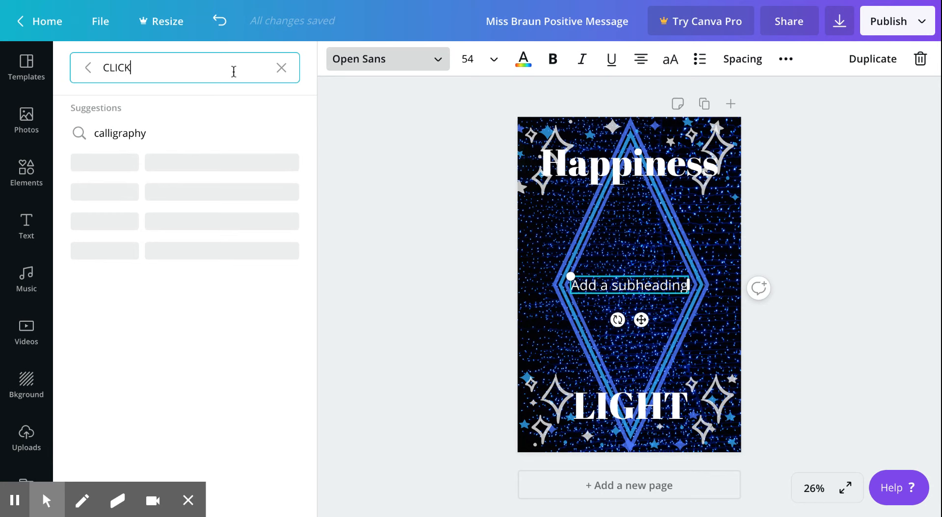
text(CK)
click(131, 132)
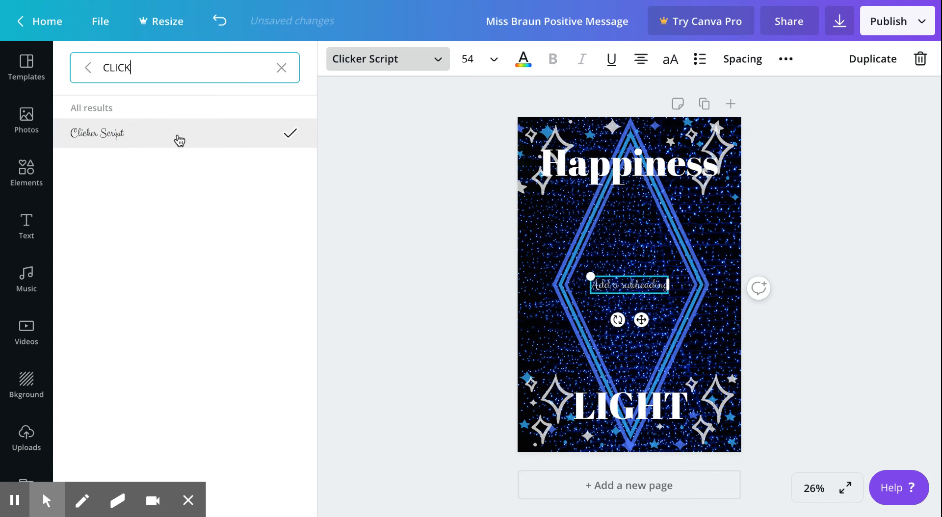
Step: Replace the subheading text with "Can be found even in the DARKEST of times if one only remembers to turn on the"
click(648, 286)
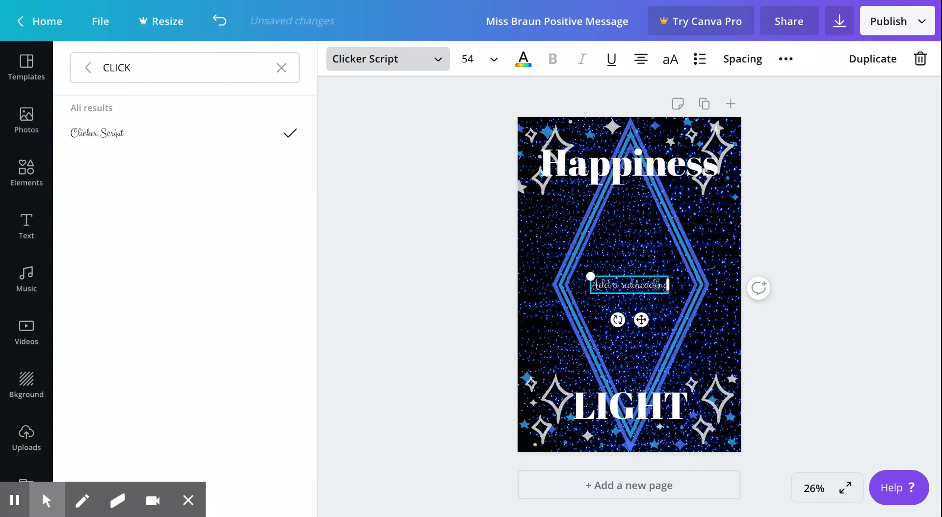
double_click(656, 284)
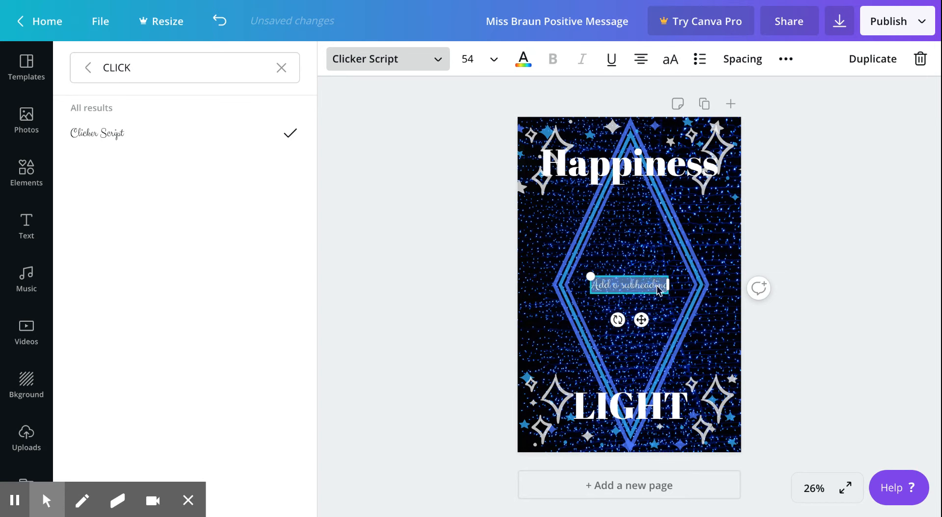
text(CAN)
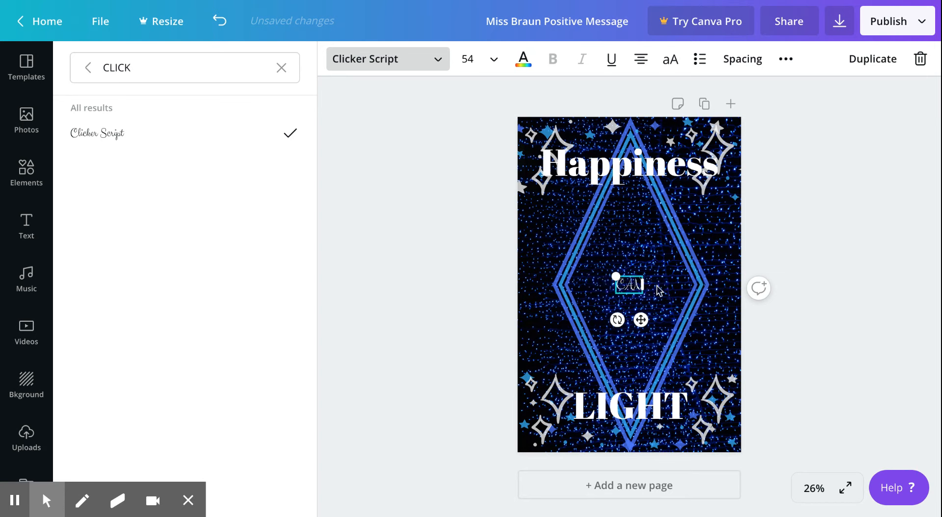
key(BackSpace)
key(BackSpace)
text(an be found)
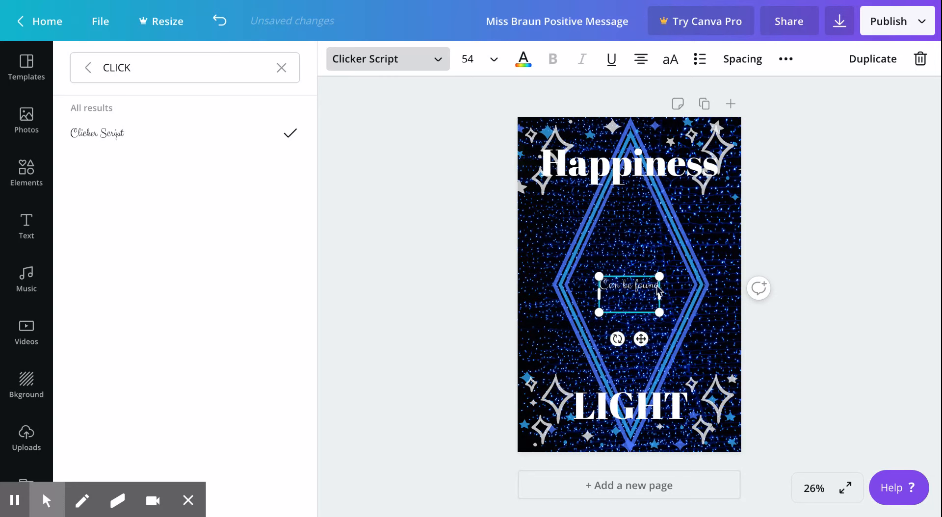
text(ven in the)
key(Return)
text(DARKEST)
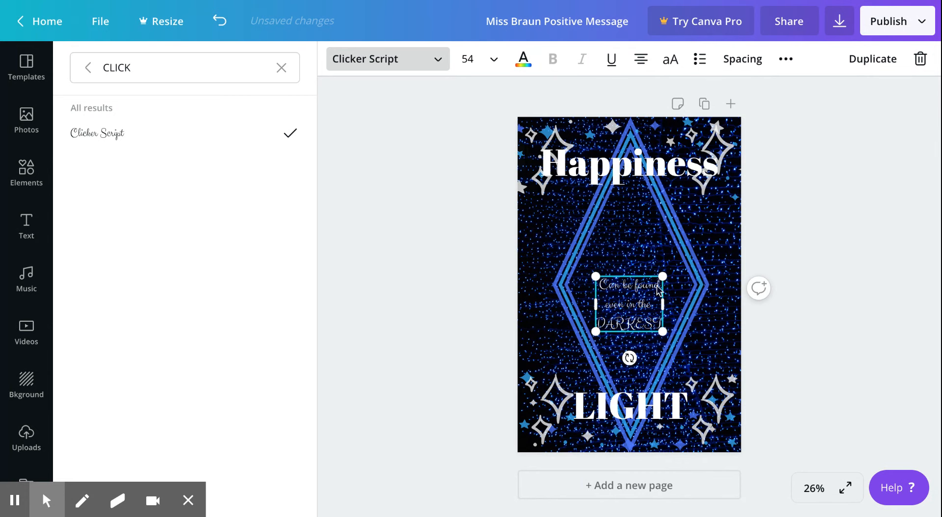
key(Return)
text(of times)
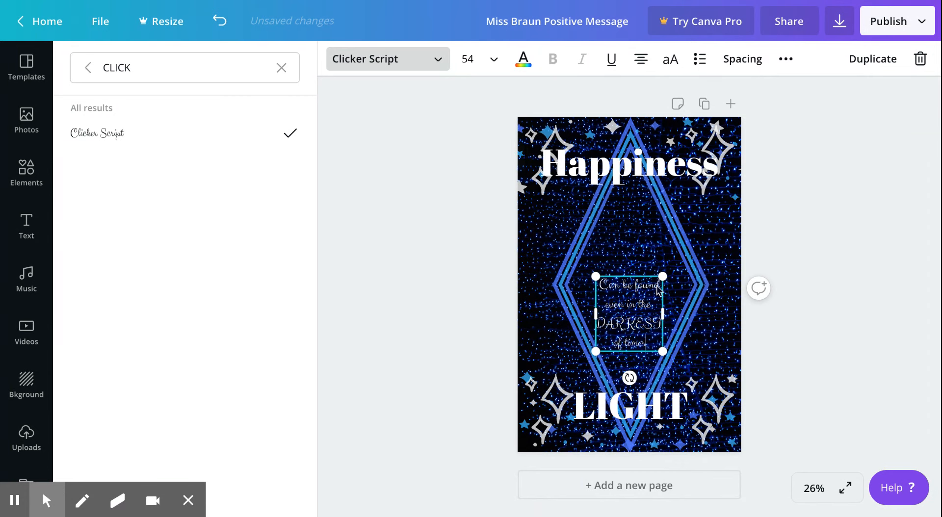
text( if one)
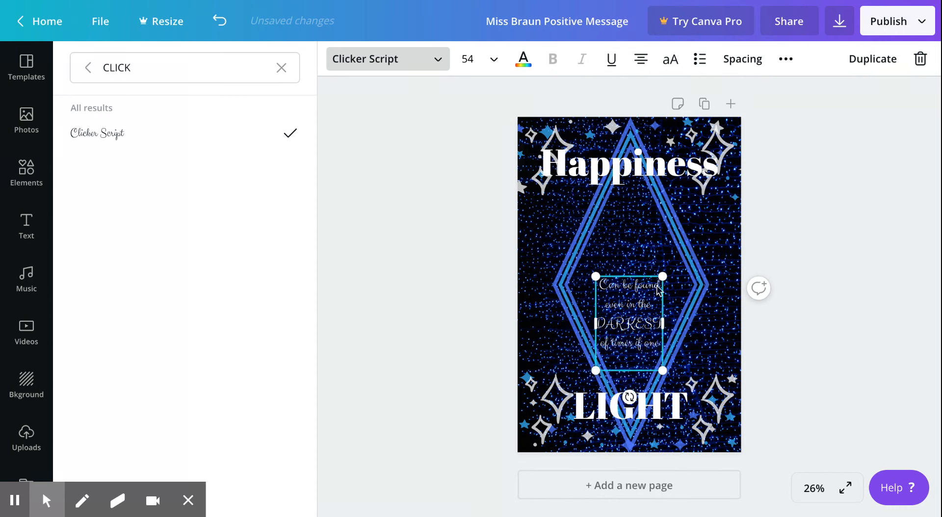
text( only remembers.)
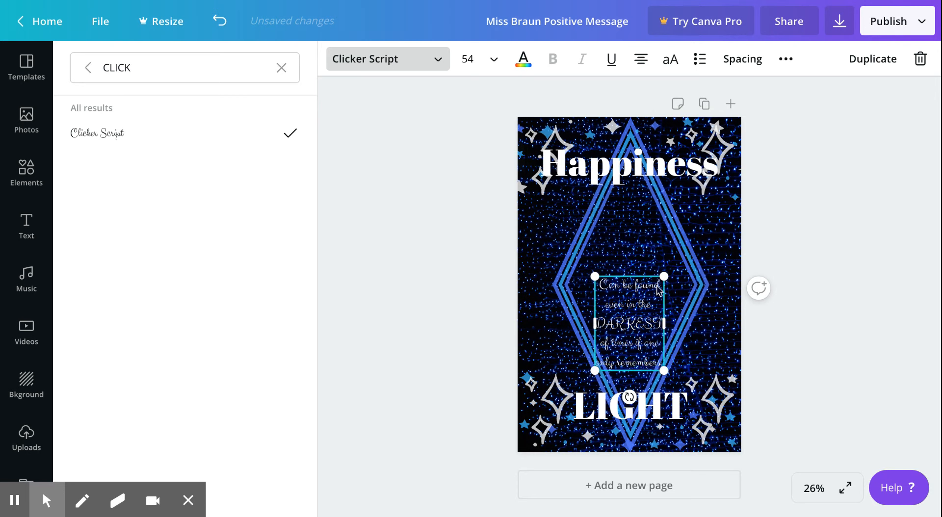
text( to tur)
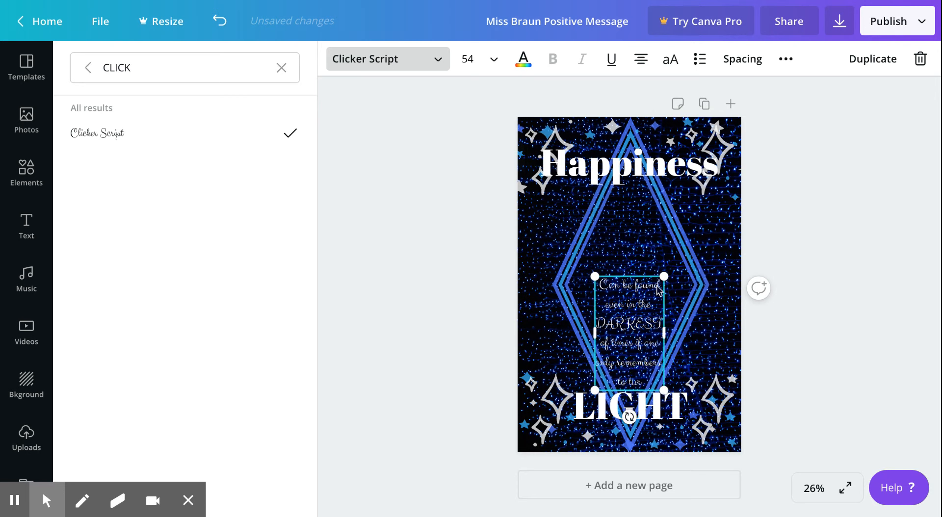
text(n on the)
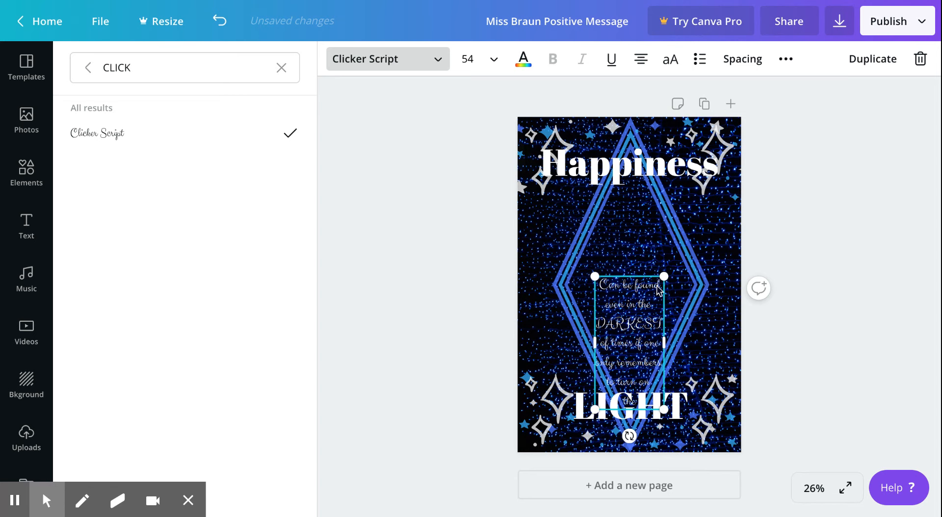
Step: Enlarge the message text to font size 84.2 so its box fills the space between the "Happiness" and "LIGHT" headings
click(818, 208)
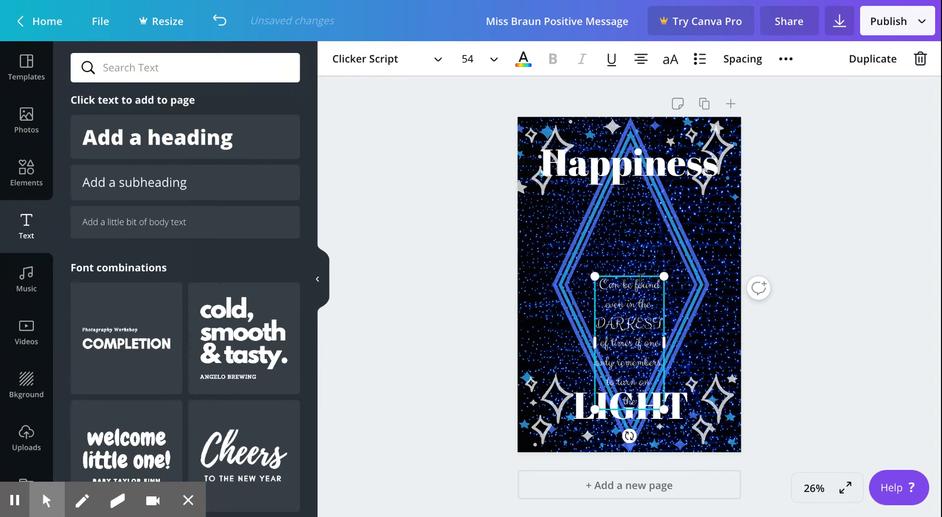
mouse_move(641, 275)
mouse_down()
mouse_move(640, 219)
mouse_move(666, 226)
mouse_move(685, 184)
mouse_up()
drag(595, 358, 578, 391)
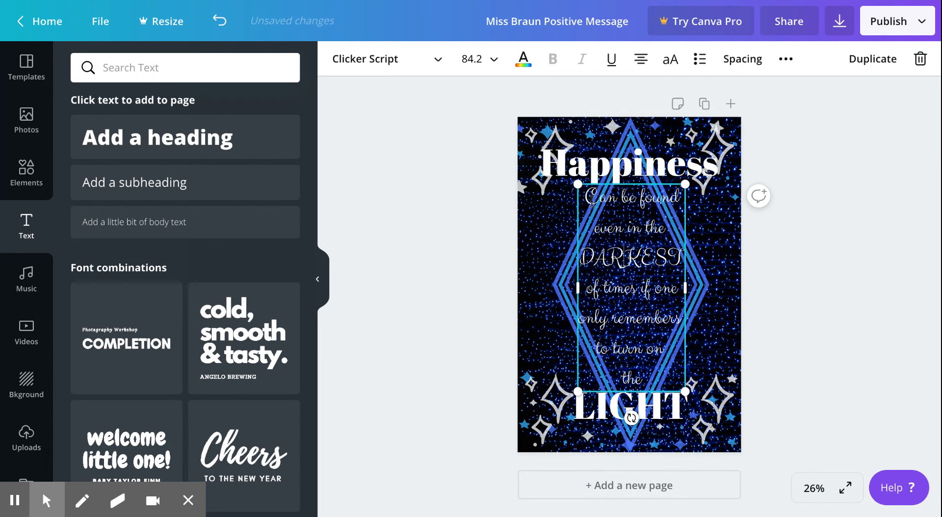
Step: Select all of the message text and search the available fonts for calligraphy styles
click(587, 196)
drag(587, 196, 691, 391)
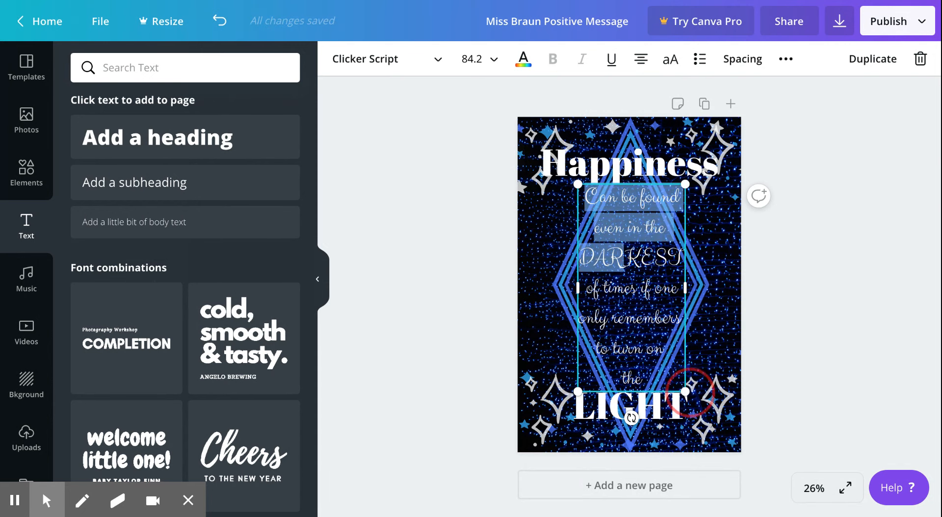
click(662, 378)
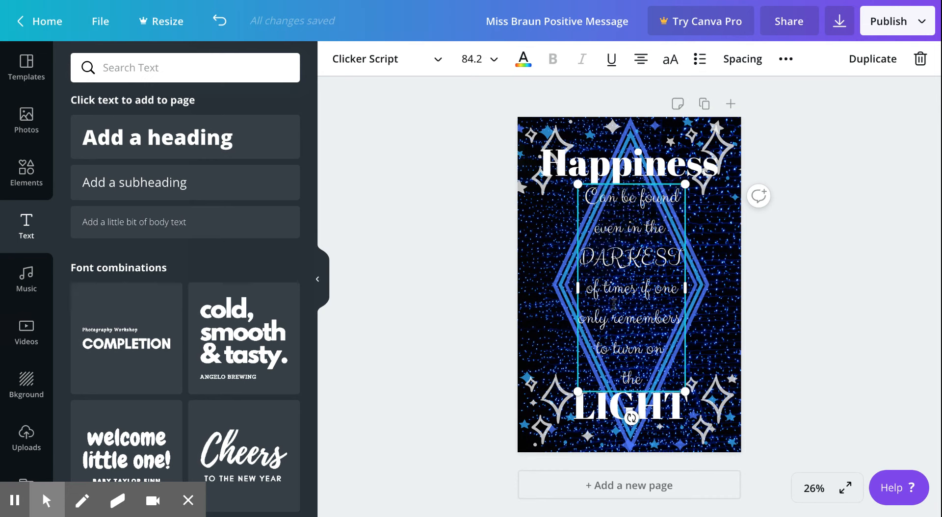
key(ctrl+a)
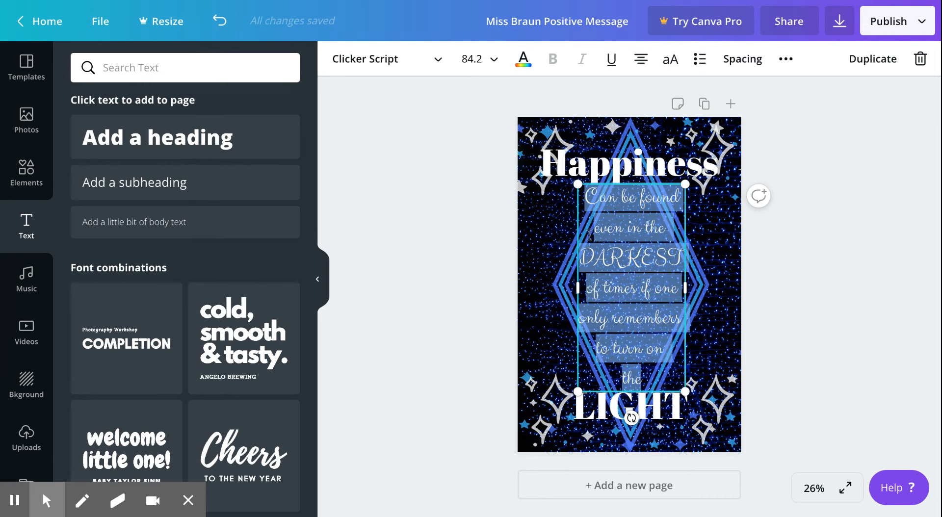
click(434, 60)
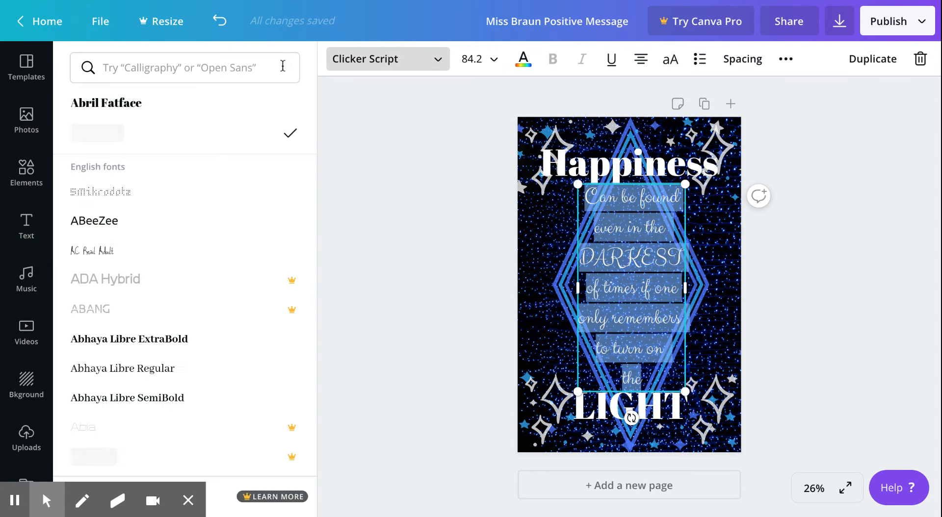
click(251, 66)
text(callig)
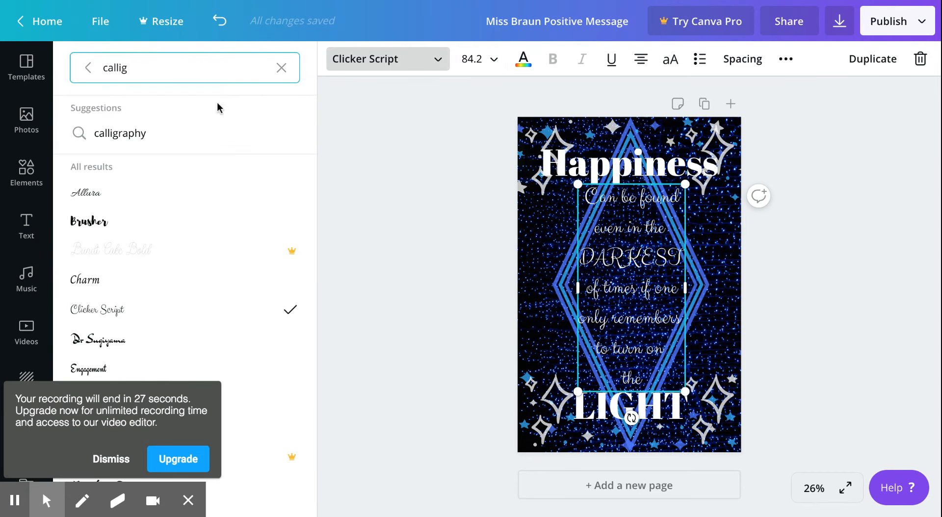
click(194, 135)
key(Escape)
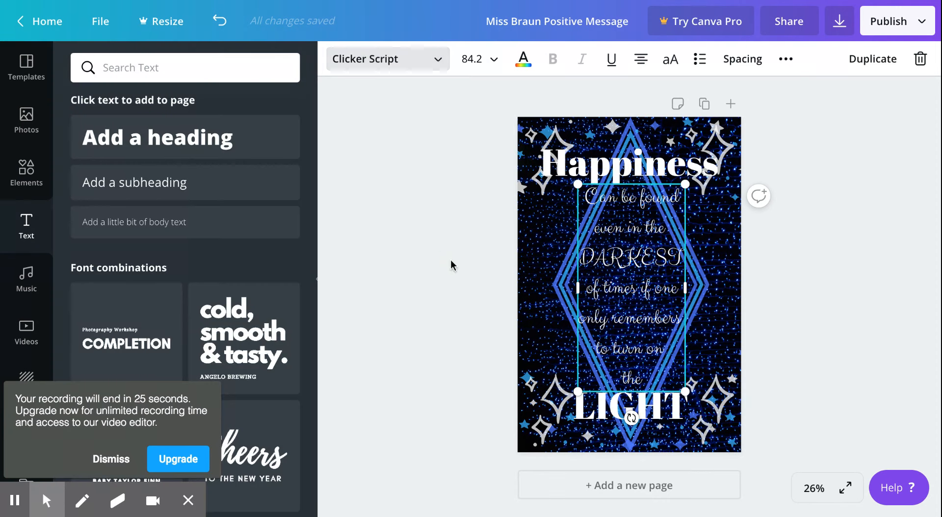